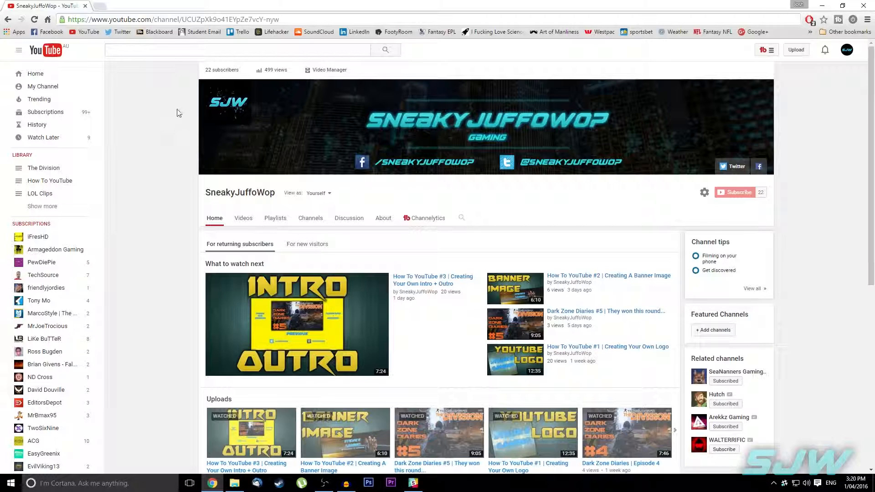
Step: Search YouTube for "free blender intro templates"
click(147, 51)
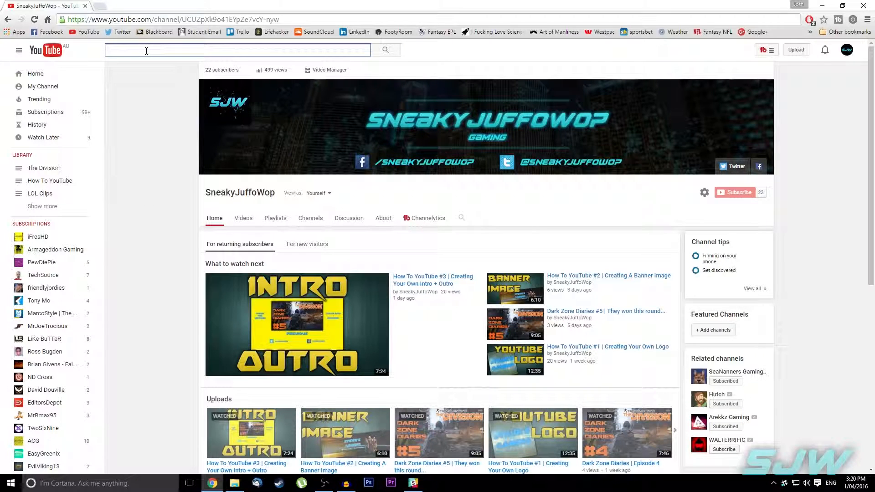
text(fre)
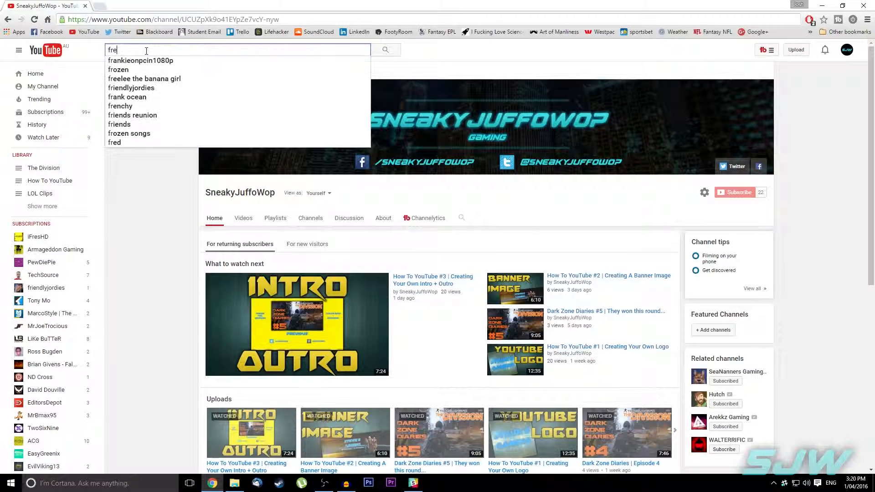
text(e blender)
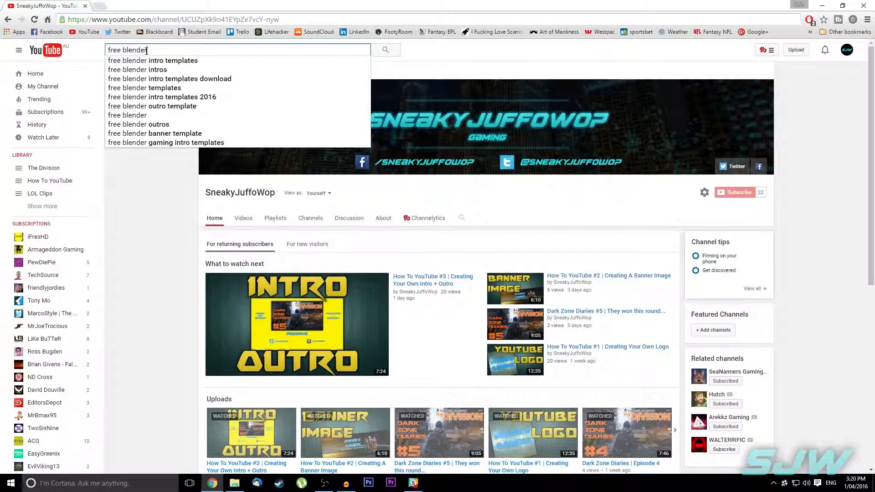
key(Down)
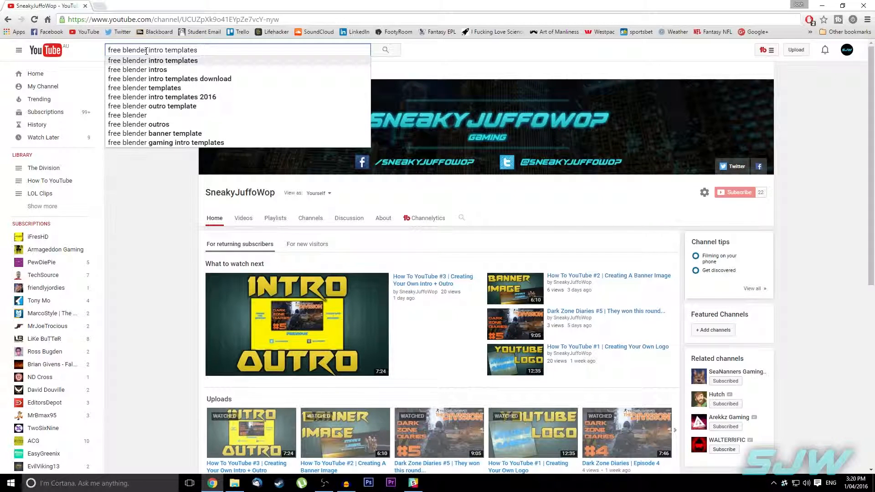
key(Return)
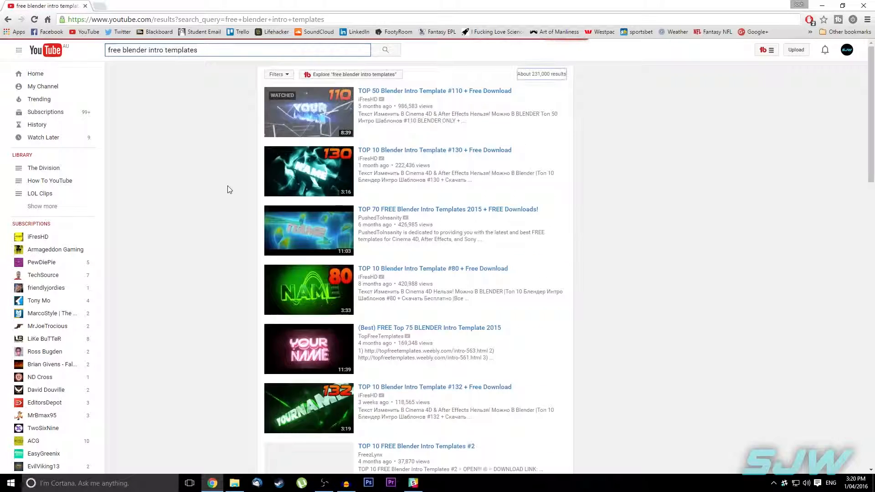
Step: Open the TOP 50 Blender Intro Template #110 video, mute it, skip ahead to about 2:49 and pause it on a template preview
click(304, 129)
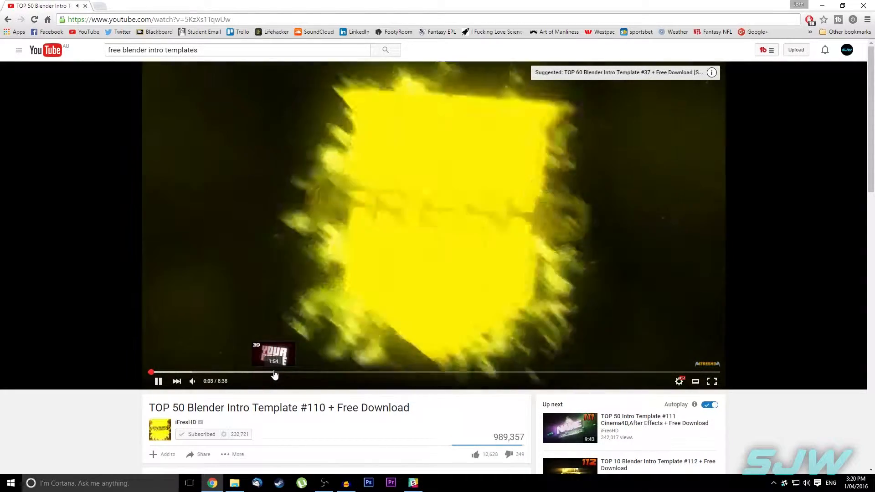
click(192, 381)
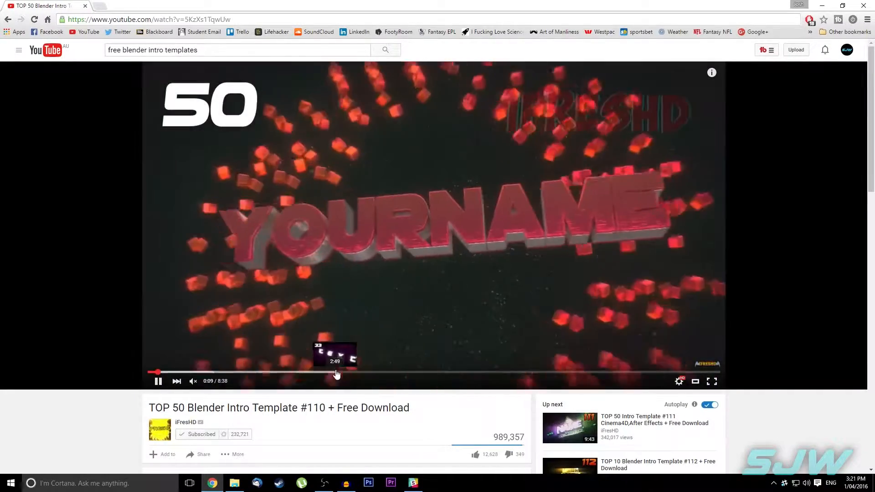
click(336, 372)
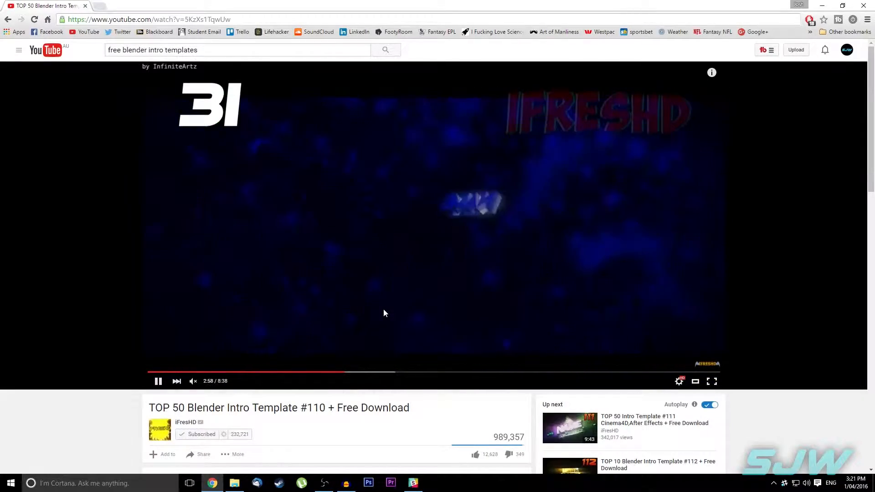
click(384, 309)
Step: Examine the numbered template download links in the video's description
scroll(406, 315, down, 3)
scroll(431, 361, up, 3)
scroll(310, 397, down, 4)
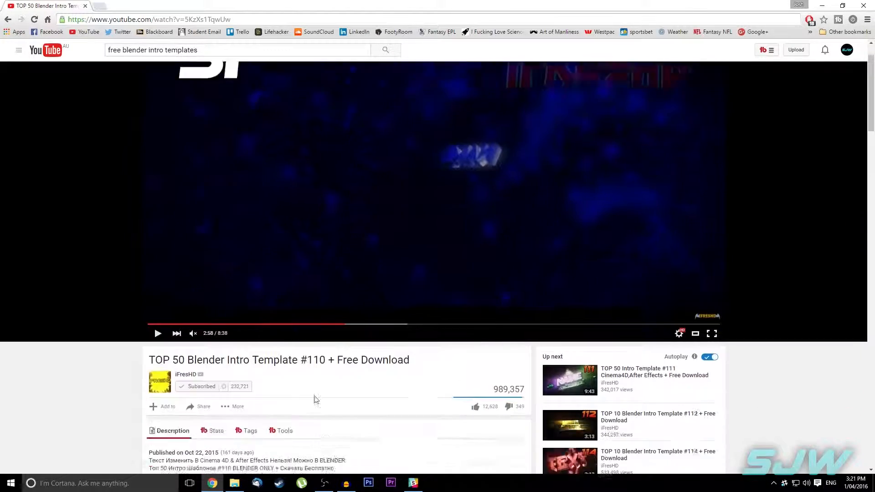
click(330, 360)
scroll(292, 408, down, 4)
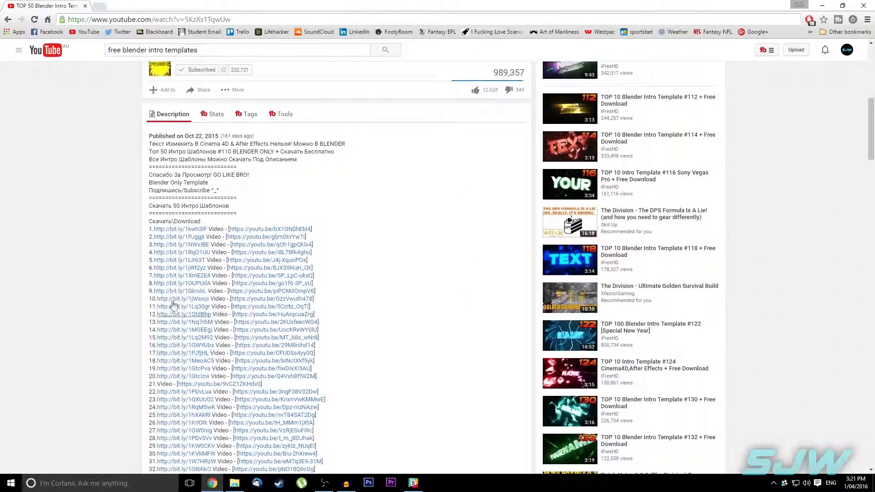
scroll(192, 401, down, 3)
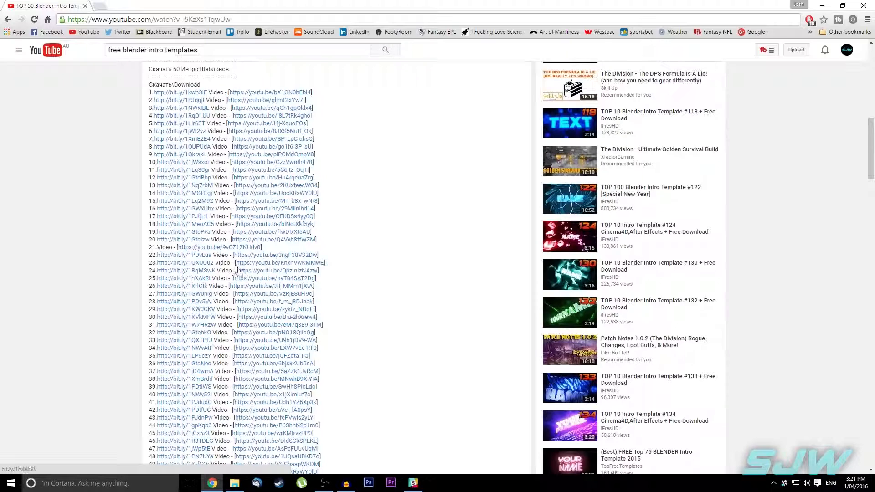
scroll(478, 363, up, 15)
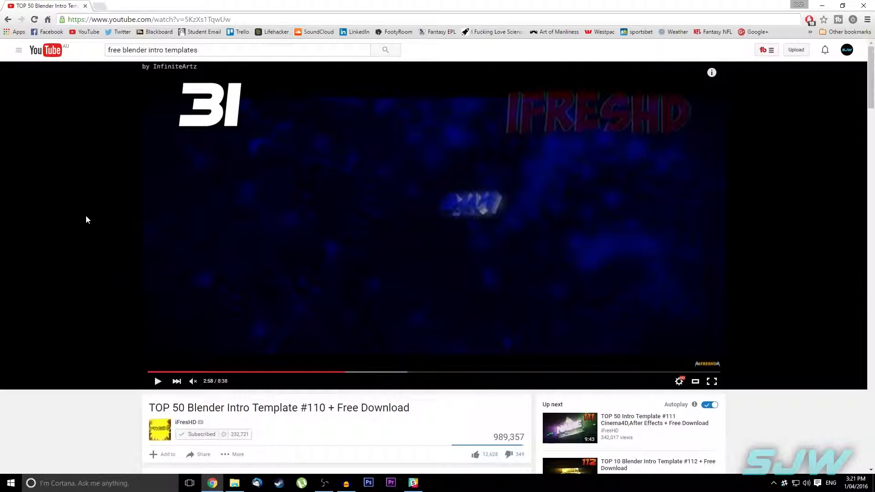
Step: Switch to File Explorer and open the Template Blender file from the Ultra-Sync Template folder
key(alt+Tab)
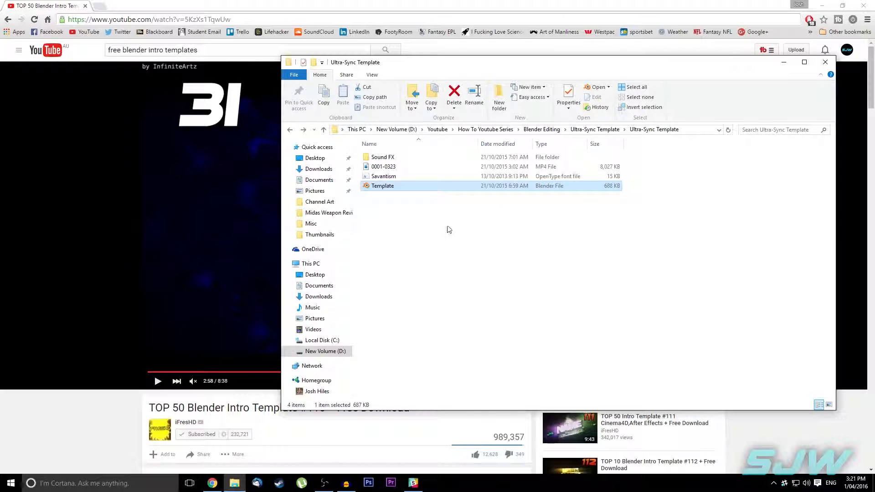
drag(469, 68, 400, 56)
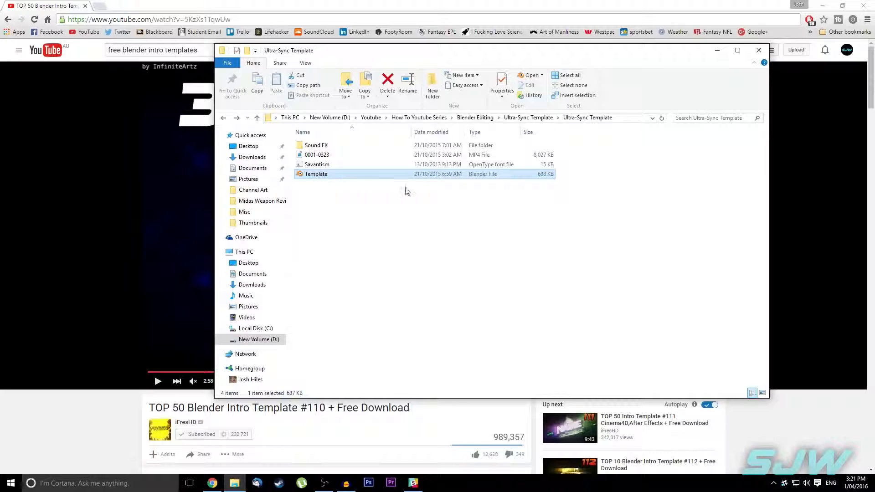
double_click(321, 178)
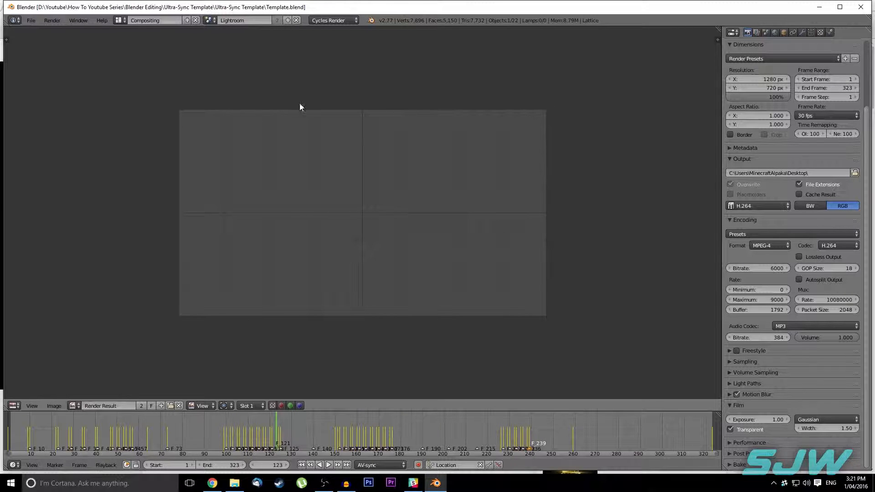
Step: Change the main editor area from the image editor to the 3D View
click(14, 406)
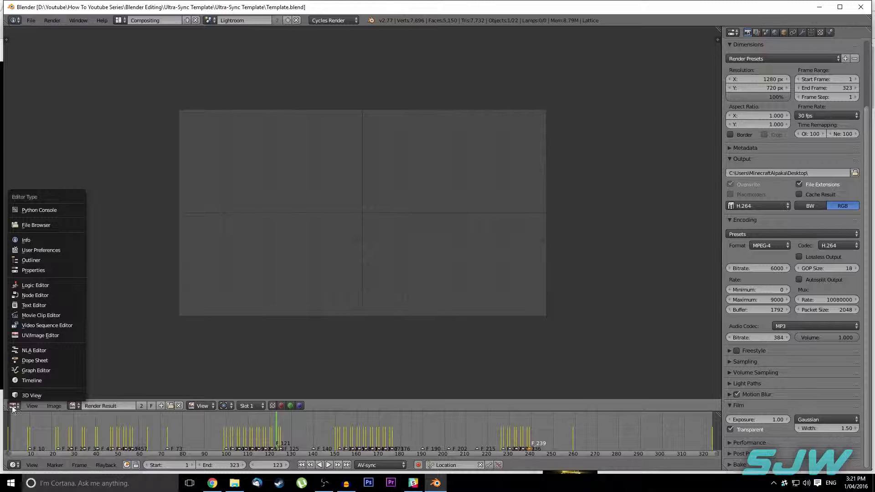
click(32, 394)
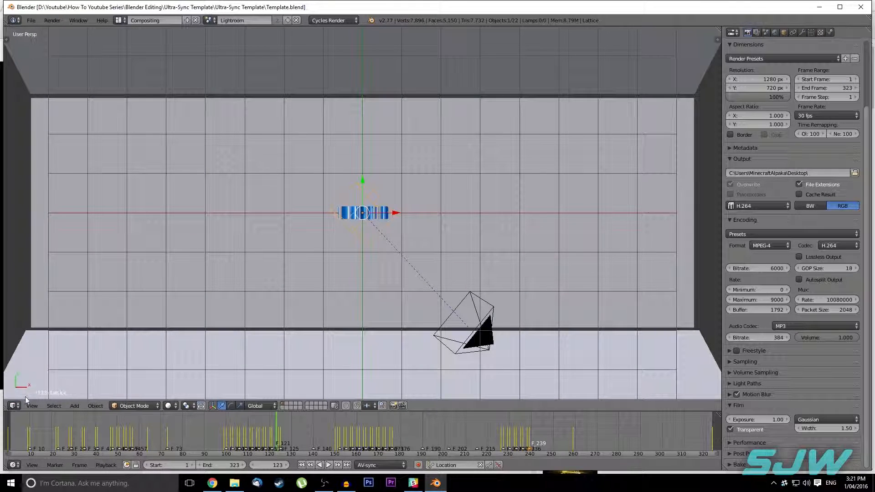
click(14, 406)
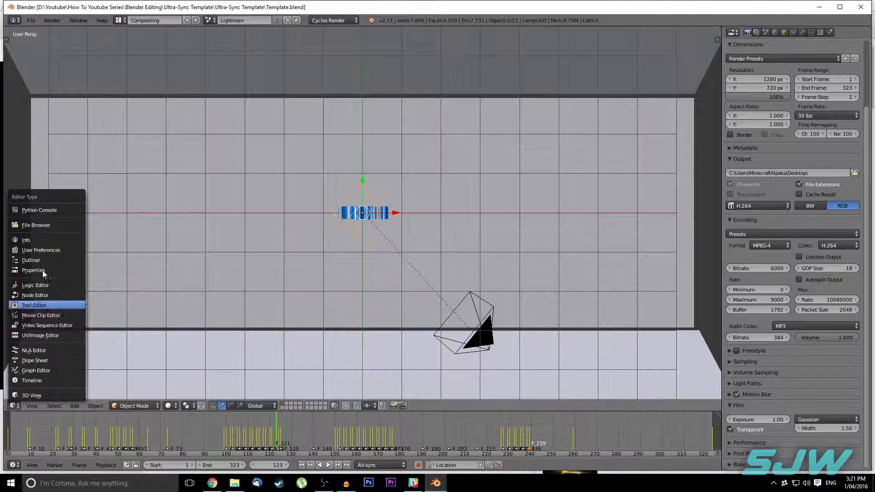
click(36, 394)
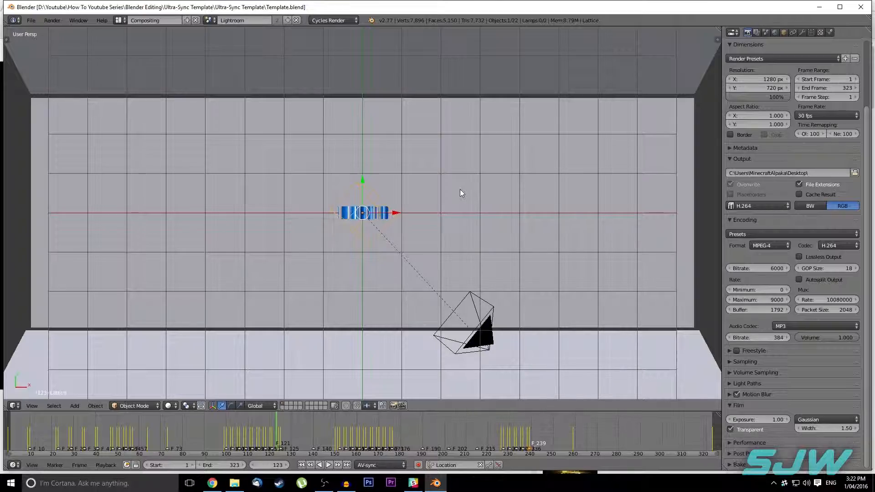
Step: Put the grey front "your name" text object into Edit Mode and erase all of its wording
middle_drag(460, 190, 461, 108)
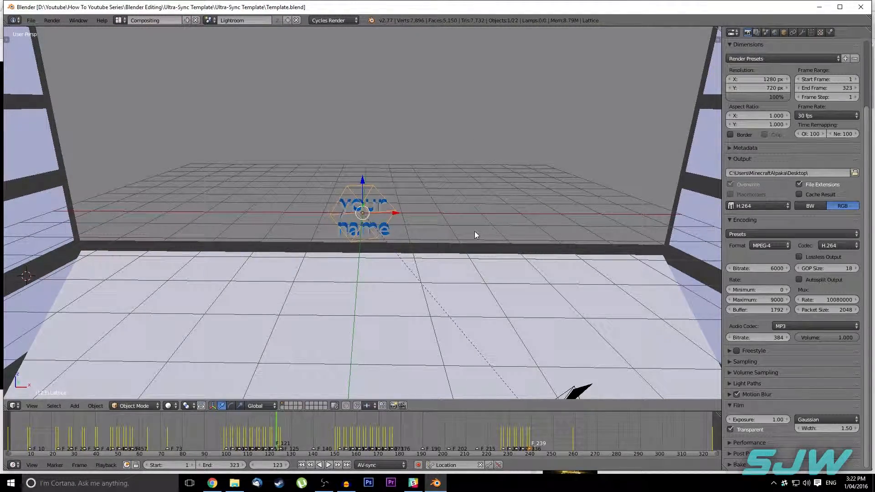
scroll(475, 231, up, 2)
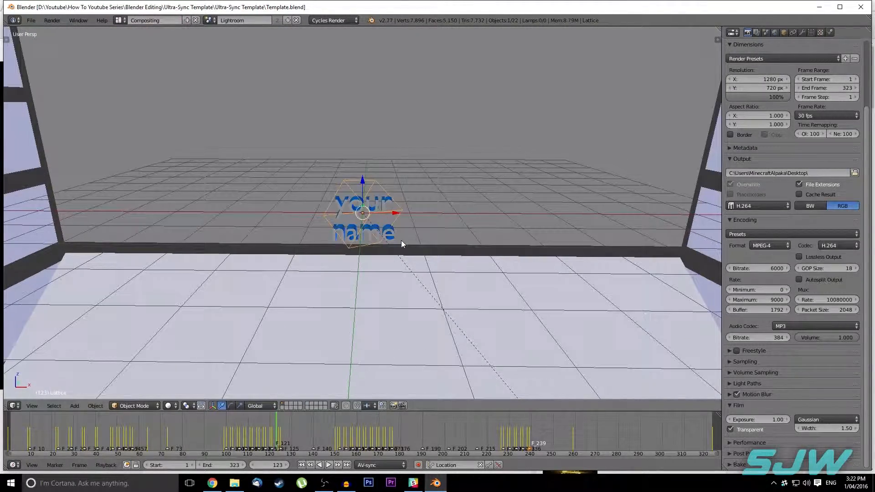
scroll(402, 240, up, 3)
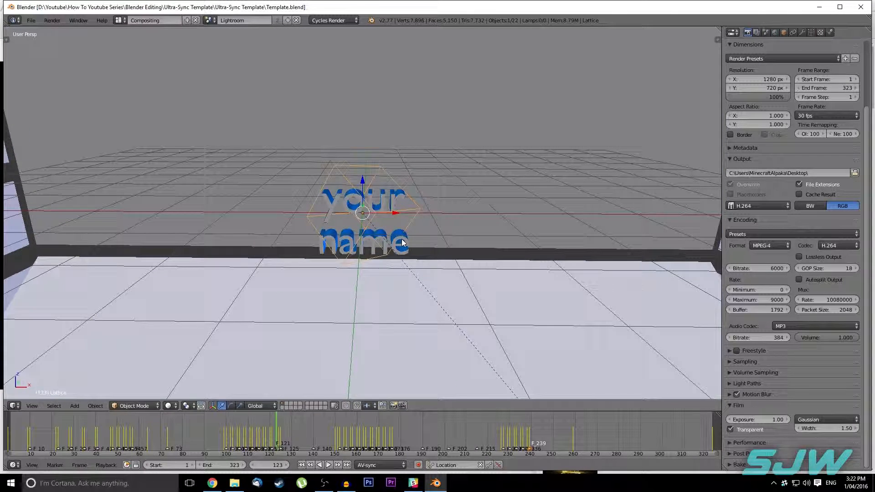
scroll(401, 239, up, 1)
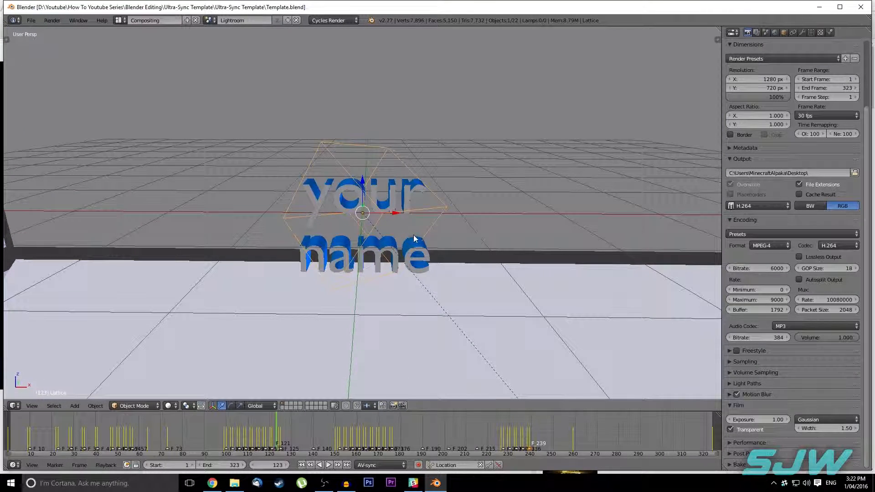
right_click(426, 259)
key(Tab)
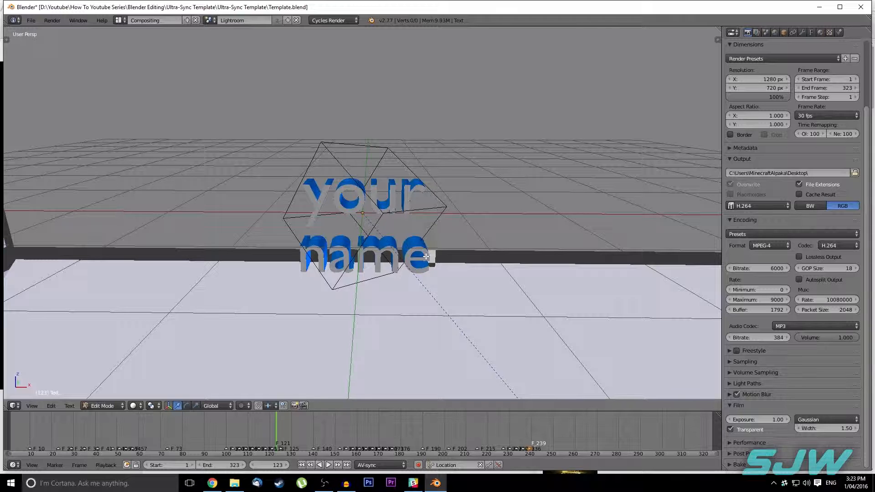
key(BackSpace)
key(BackSpace)
key(BackSpace)
key(BackSpace)
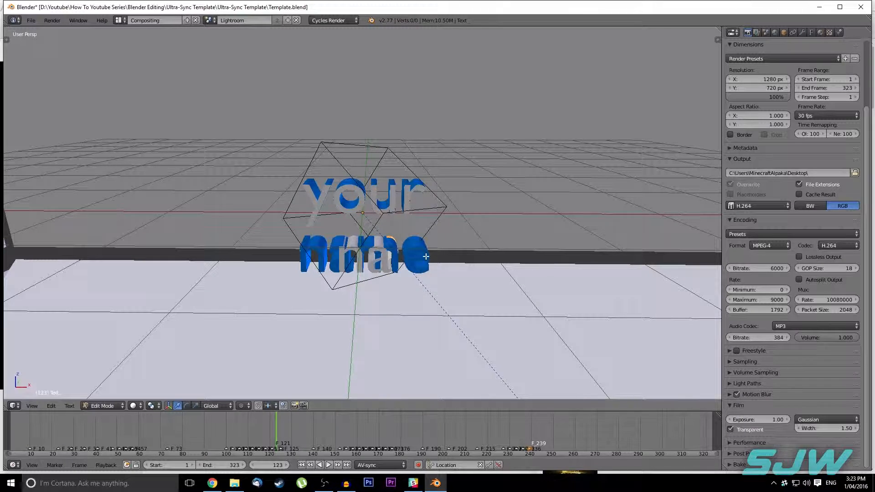
key(BackSpace)
key(BackSpace)
key(BackSpace)
key(BackSpace)
key(BackSpace)
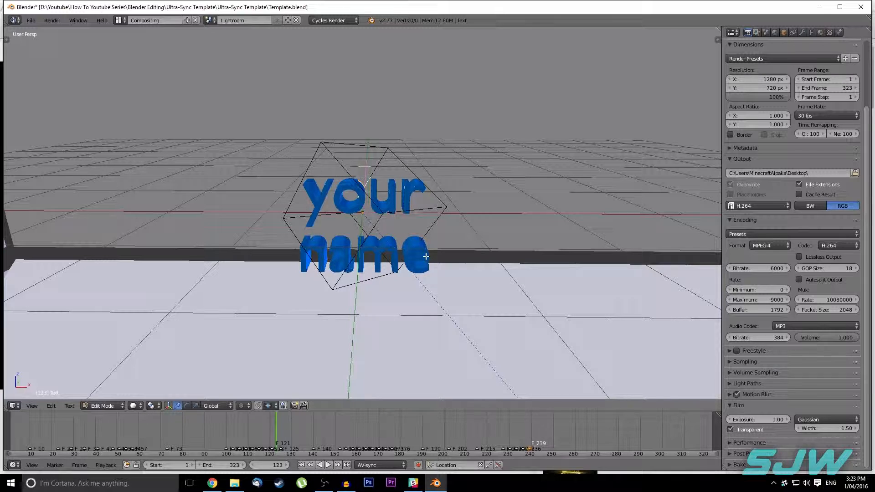
Step: Enter "Steve's" on the first line and "Gaming" on the second line of the front text, and return to Object Mode
text(Ster)
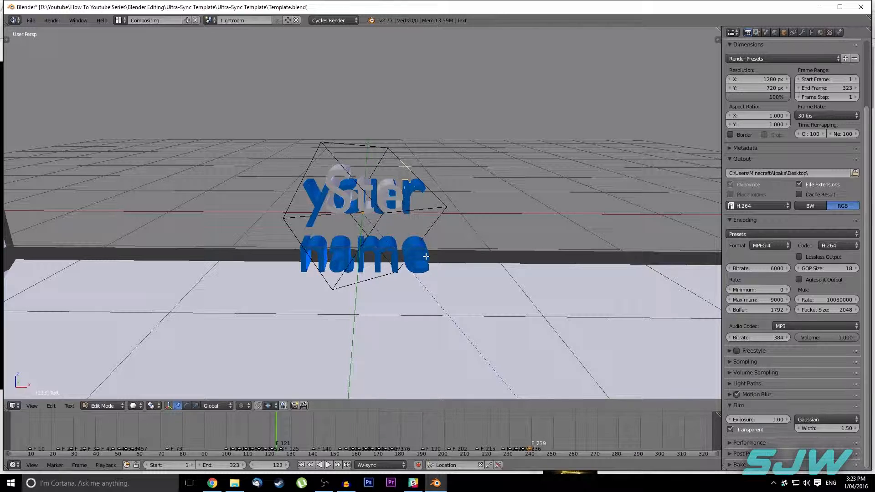
text(e)
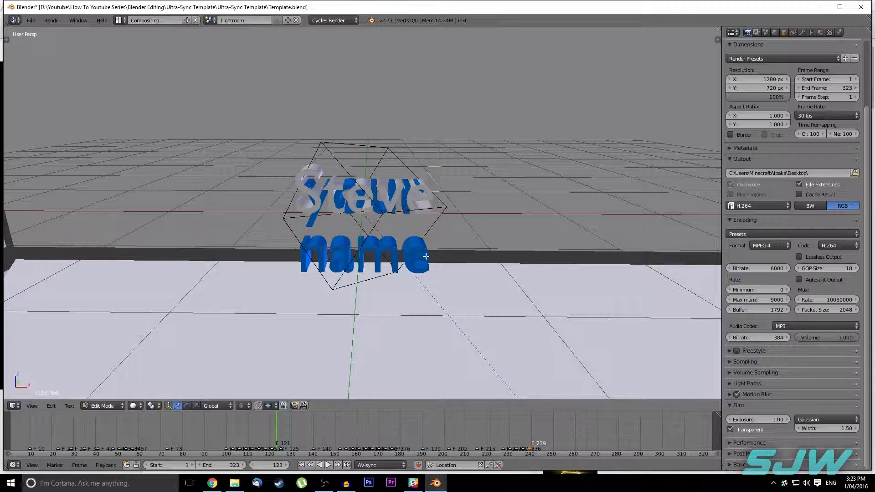
text('s)
key(Return)
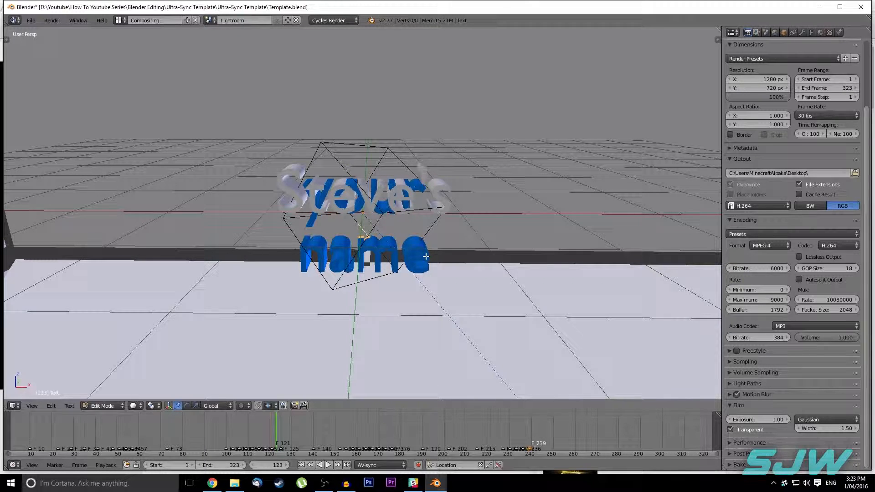
text(namein)
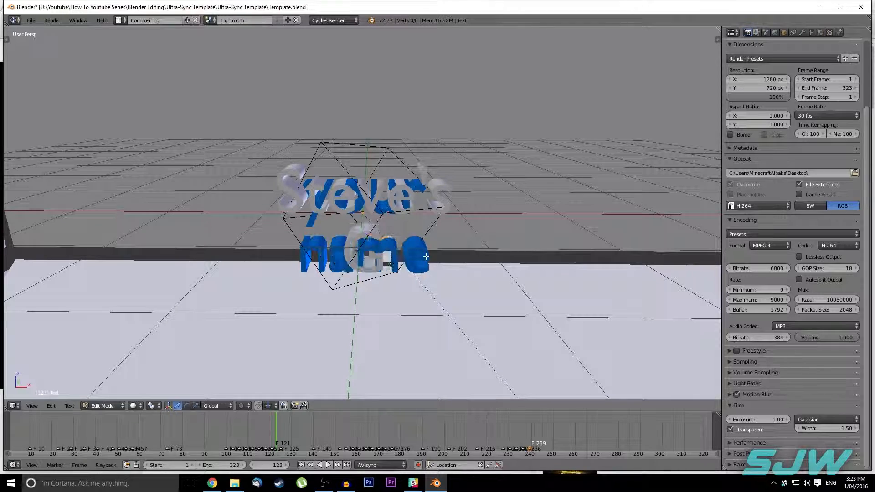
text(g)
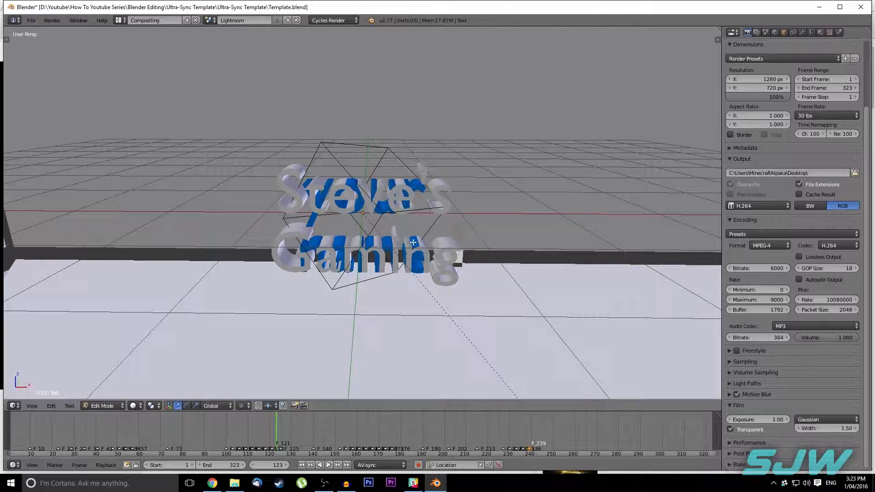
key(Tab)
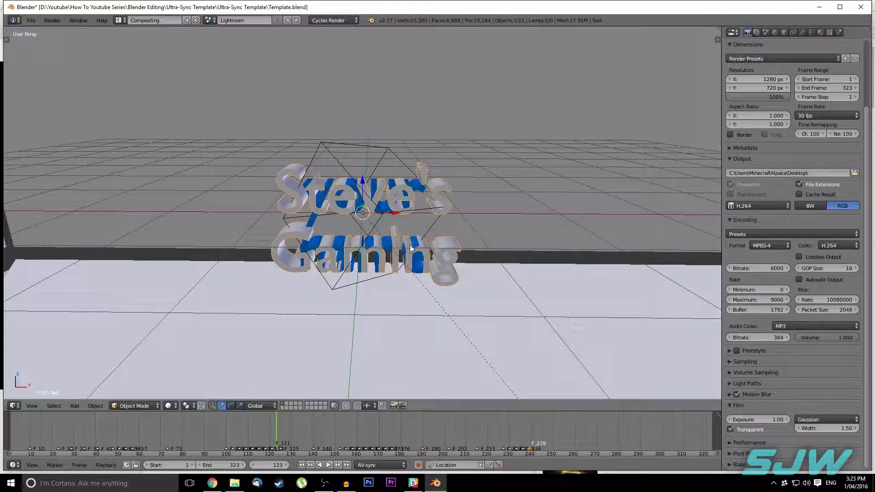
Step: Replace the blue rear text object's wording with "Steve's" on the first line and "Gaming" on the second, and return to Object Mode
key(shift+d)
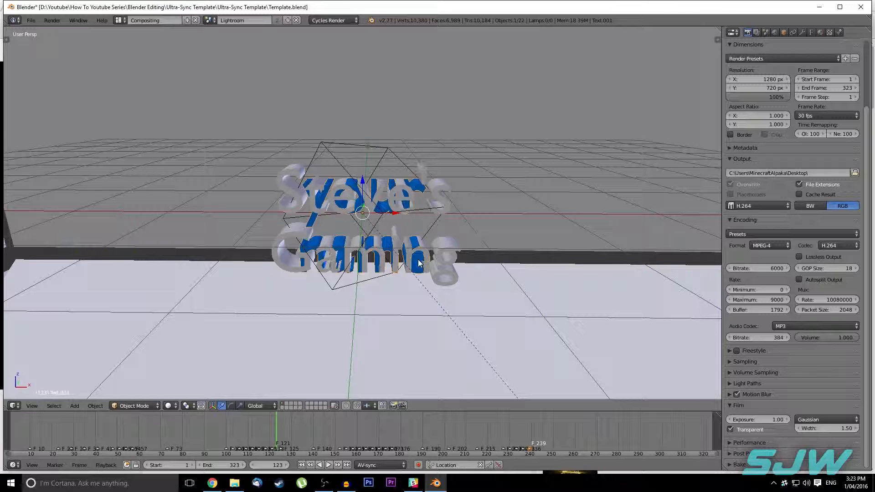
key(Tab)
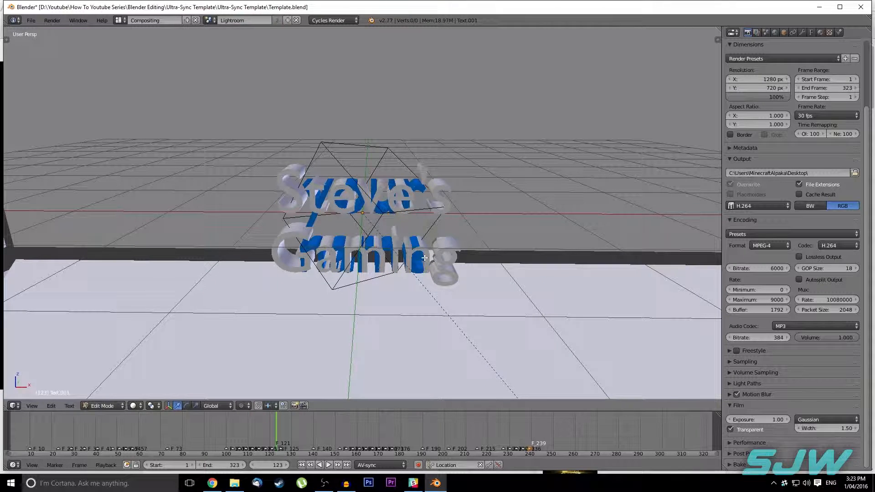
key(BackSpace)
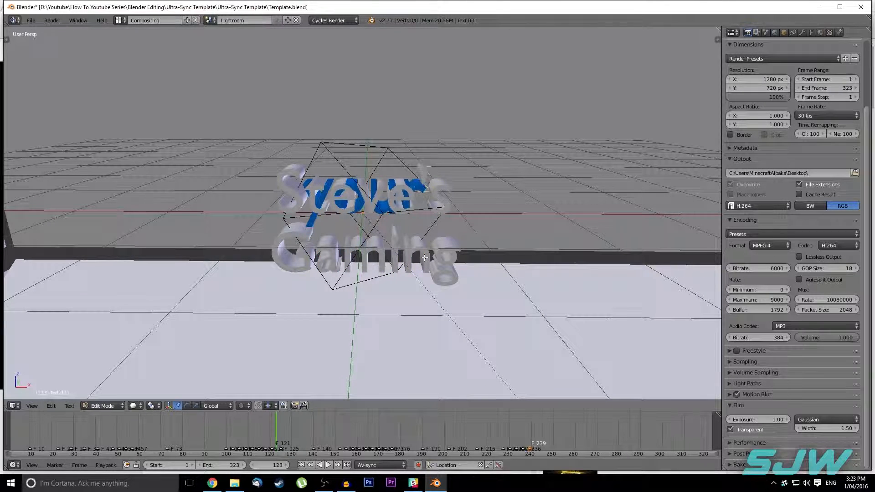
text(Steve's)
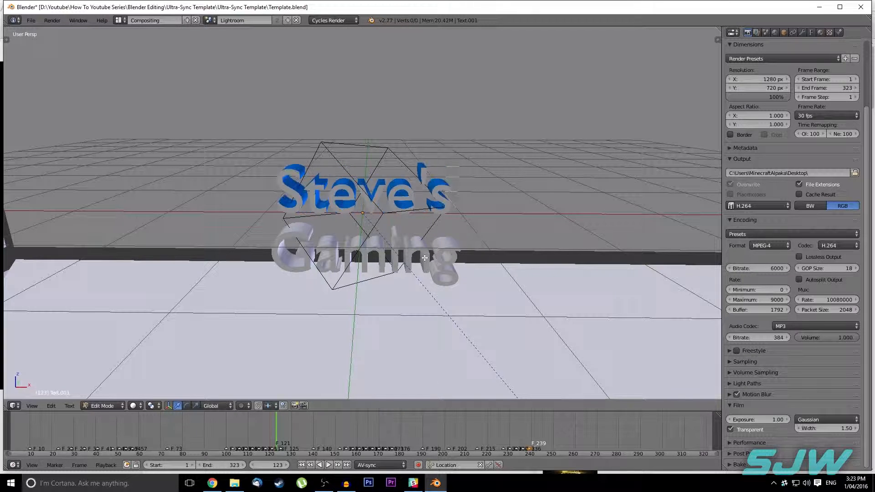
key(Return)
text(Gamin)
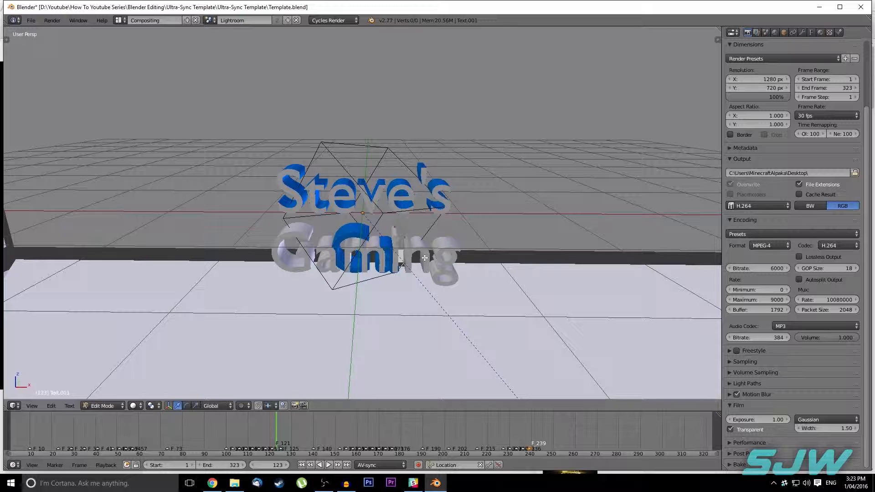
text(g)
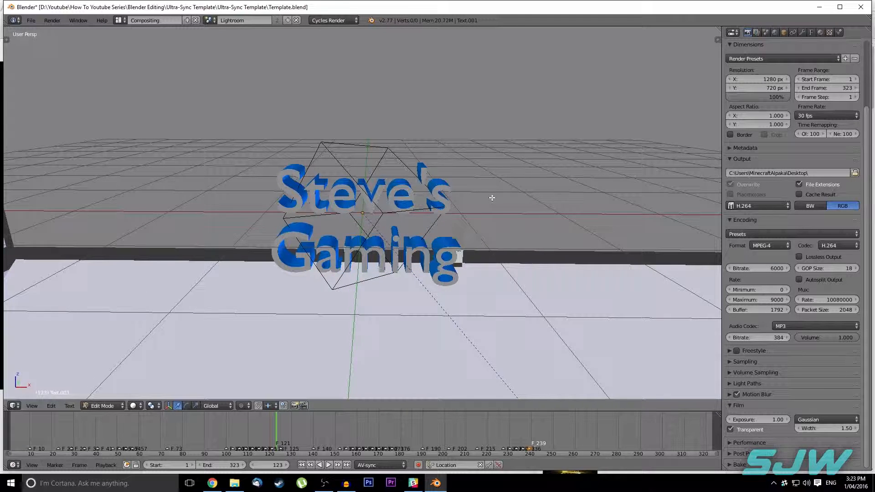
key(Tab)
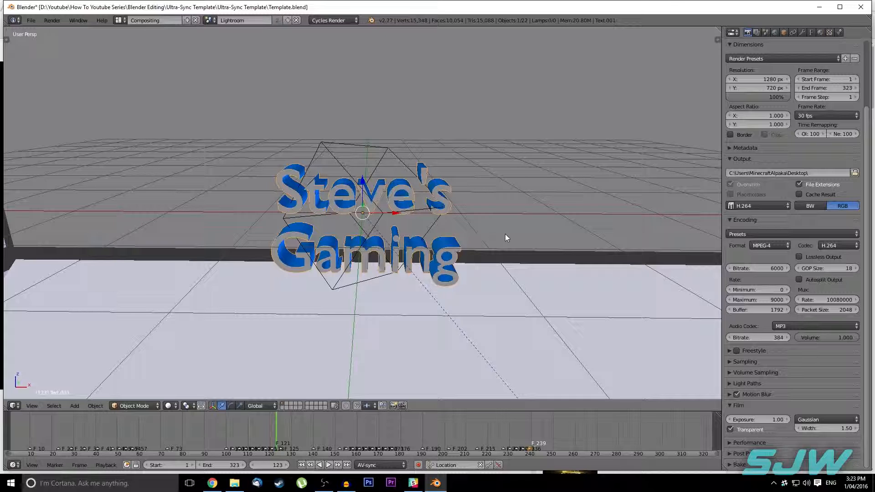
Step: Choose H.264 as the render output file format, with MPEG-4 as the encoding format and H.264 as the codec
scroll(782, 156, up, 4)
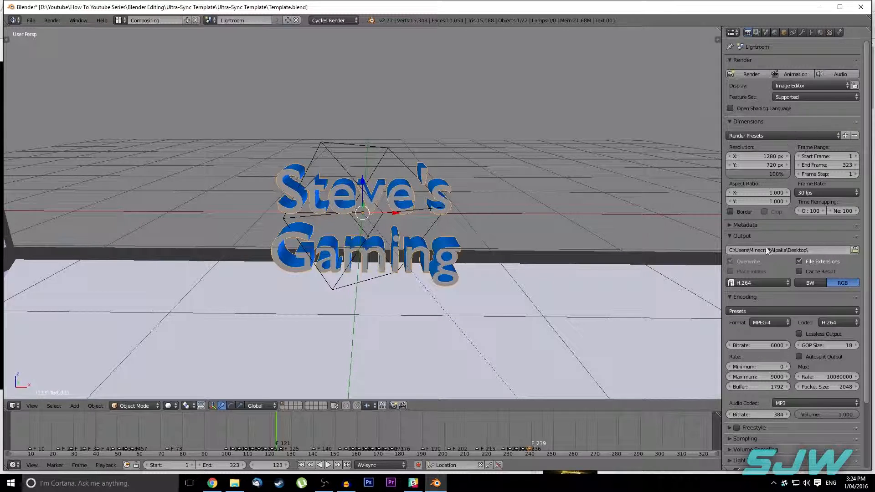
scroll(774, 241, down, 1)
scroll(774, 247, down, 2)
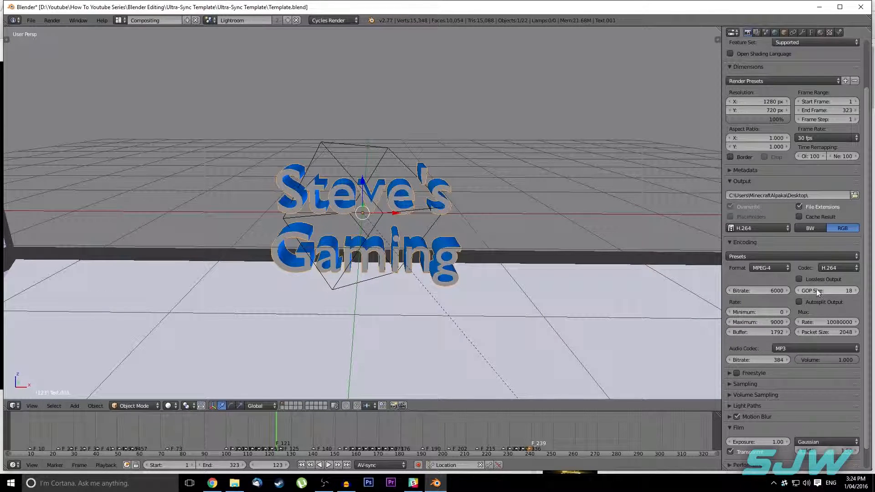
click(778, 228)
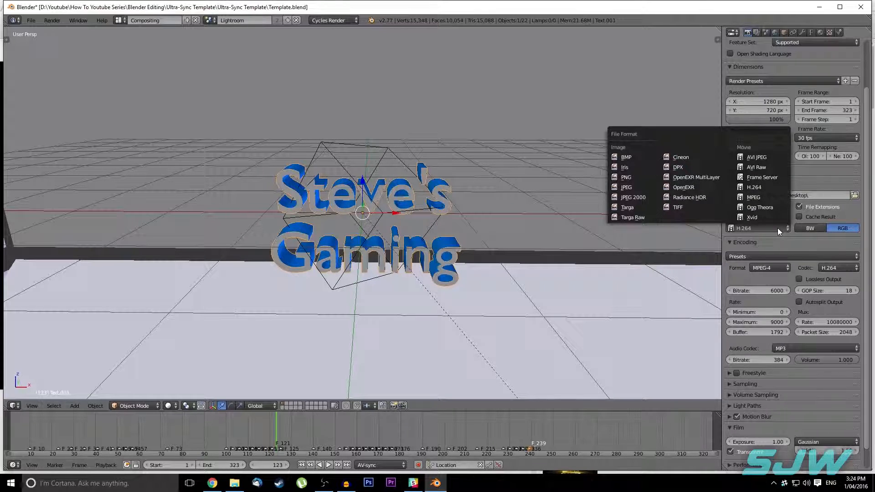
click(762, 186)
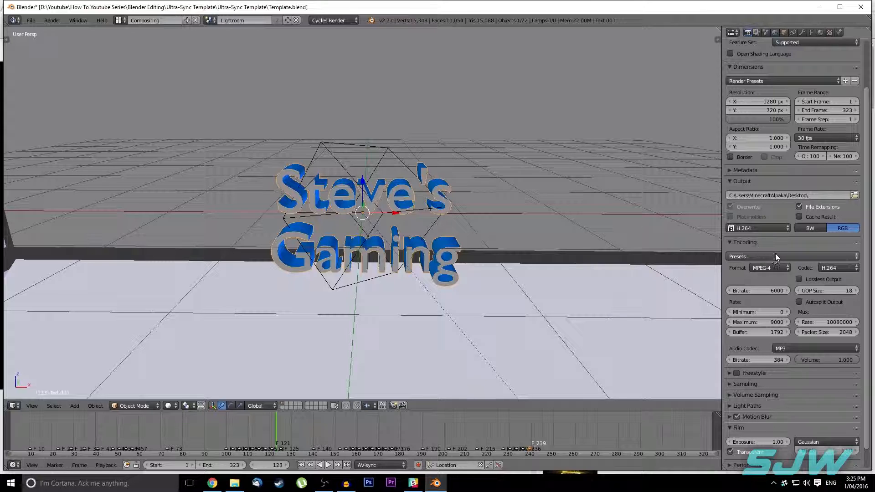
click(775, 269)
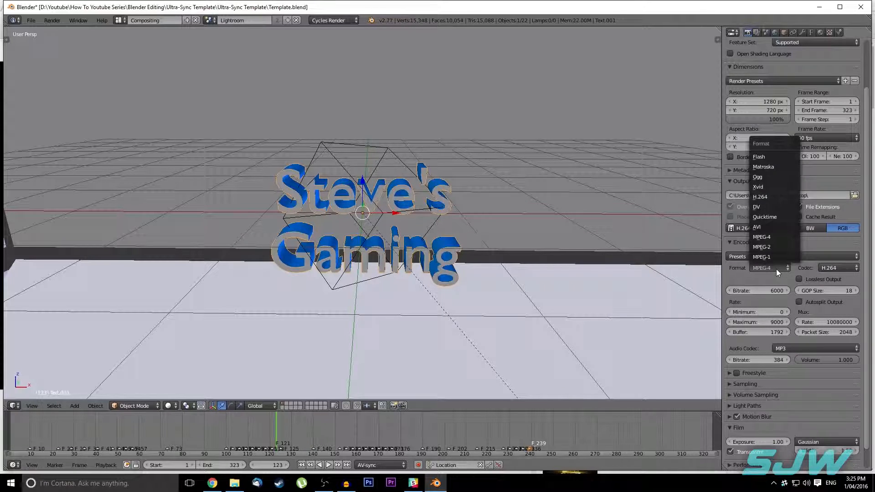
click(773, 239)
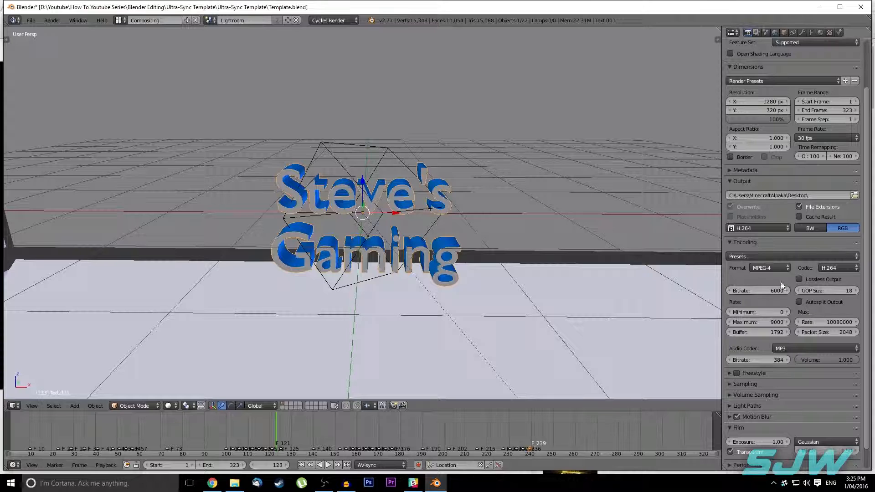
click(830, 267)
Step: Set the video encoding bitrate to 12000, with a minimum rate of 8000 and a maximum rate of 16000
scroll(773, 280, down, 1)
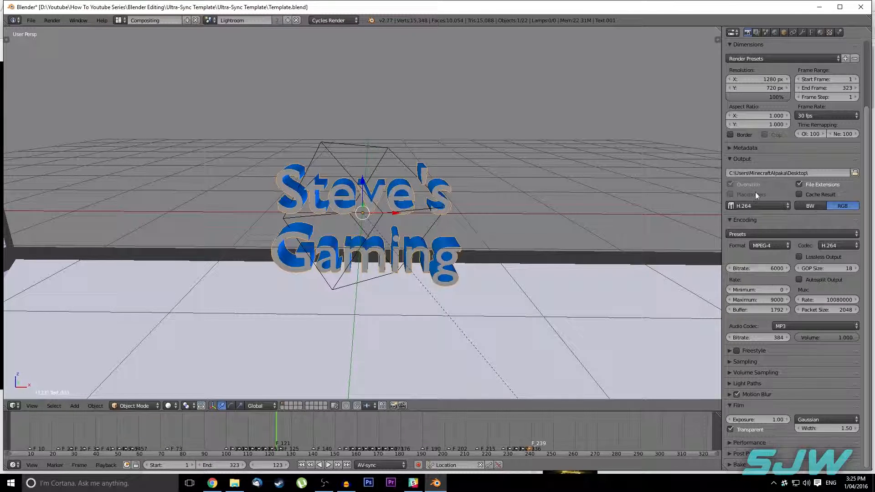
click(779, 268)
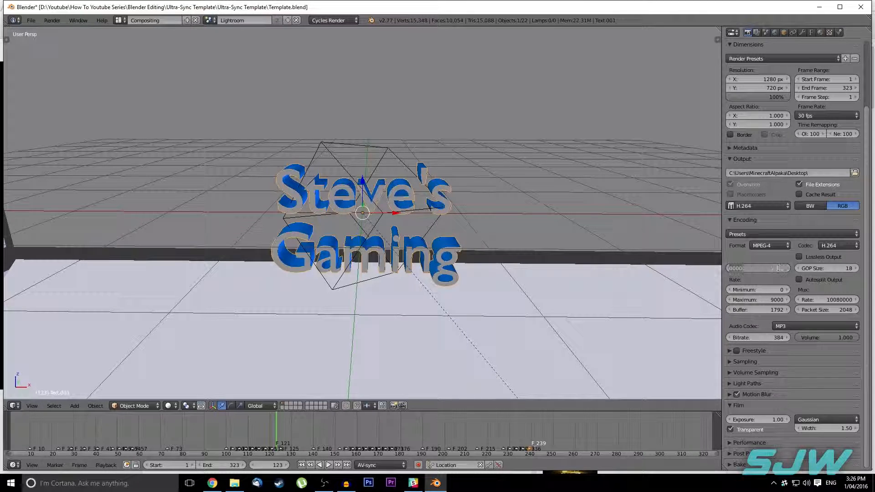
text(120)
key(Return)
click(785, 289)
click(779, 289)
text(8000)
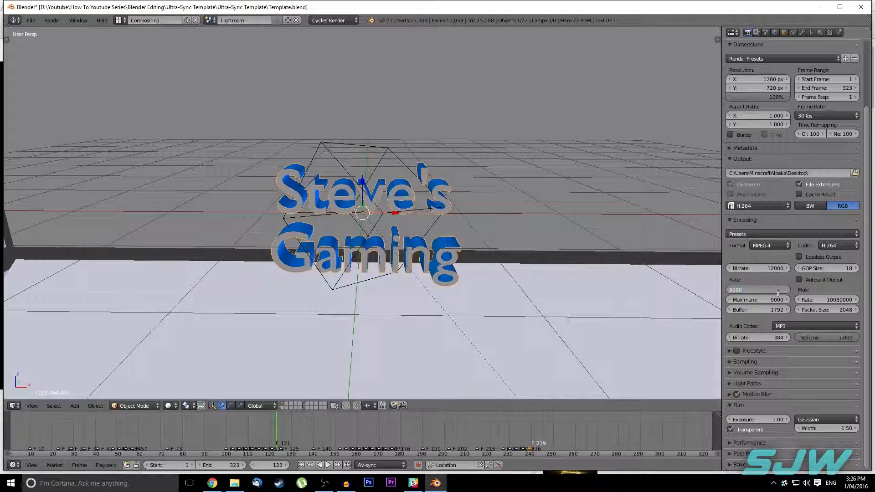
key(Tab)
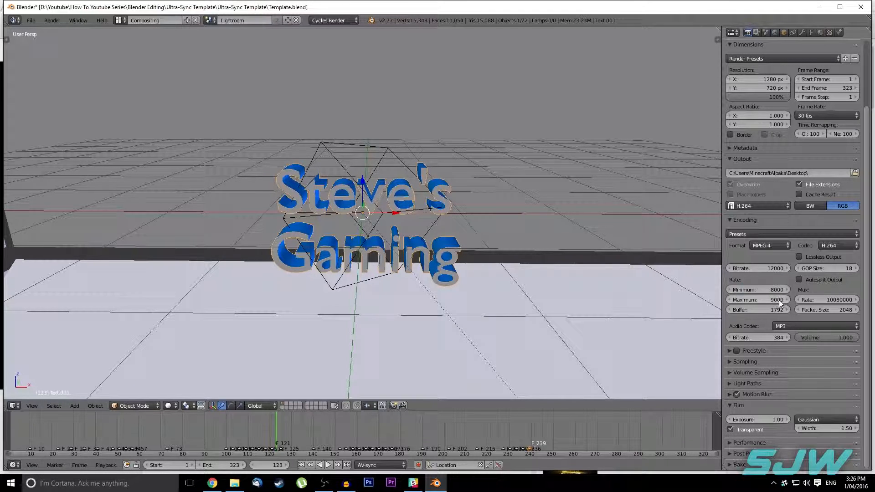
text(16000)
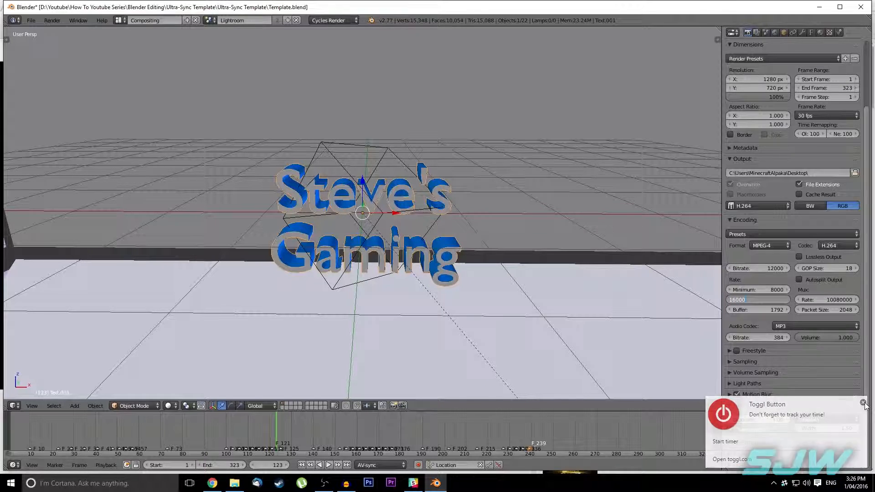
key(Return)
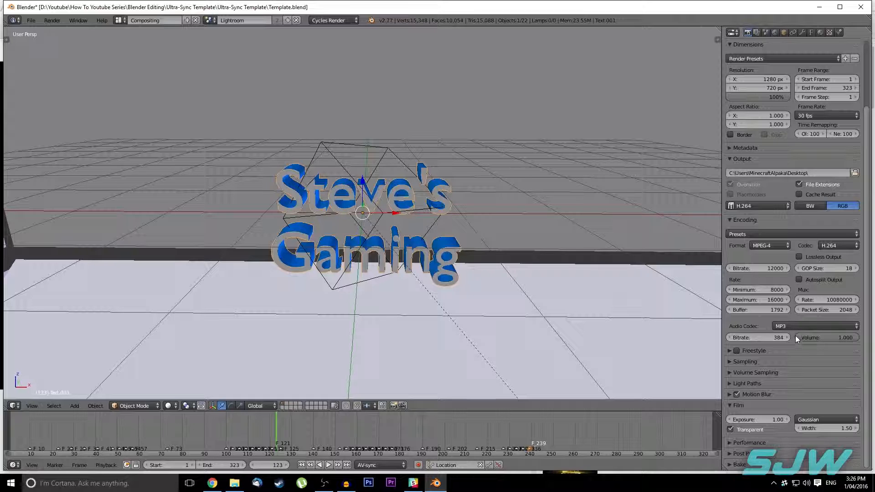
scroll(797, 341, up, 4)
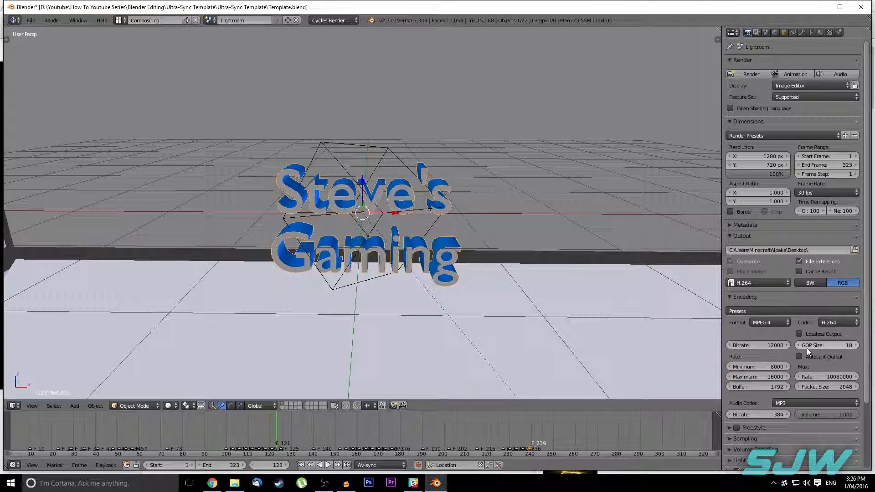